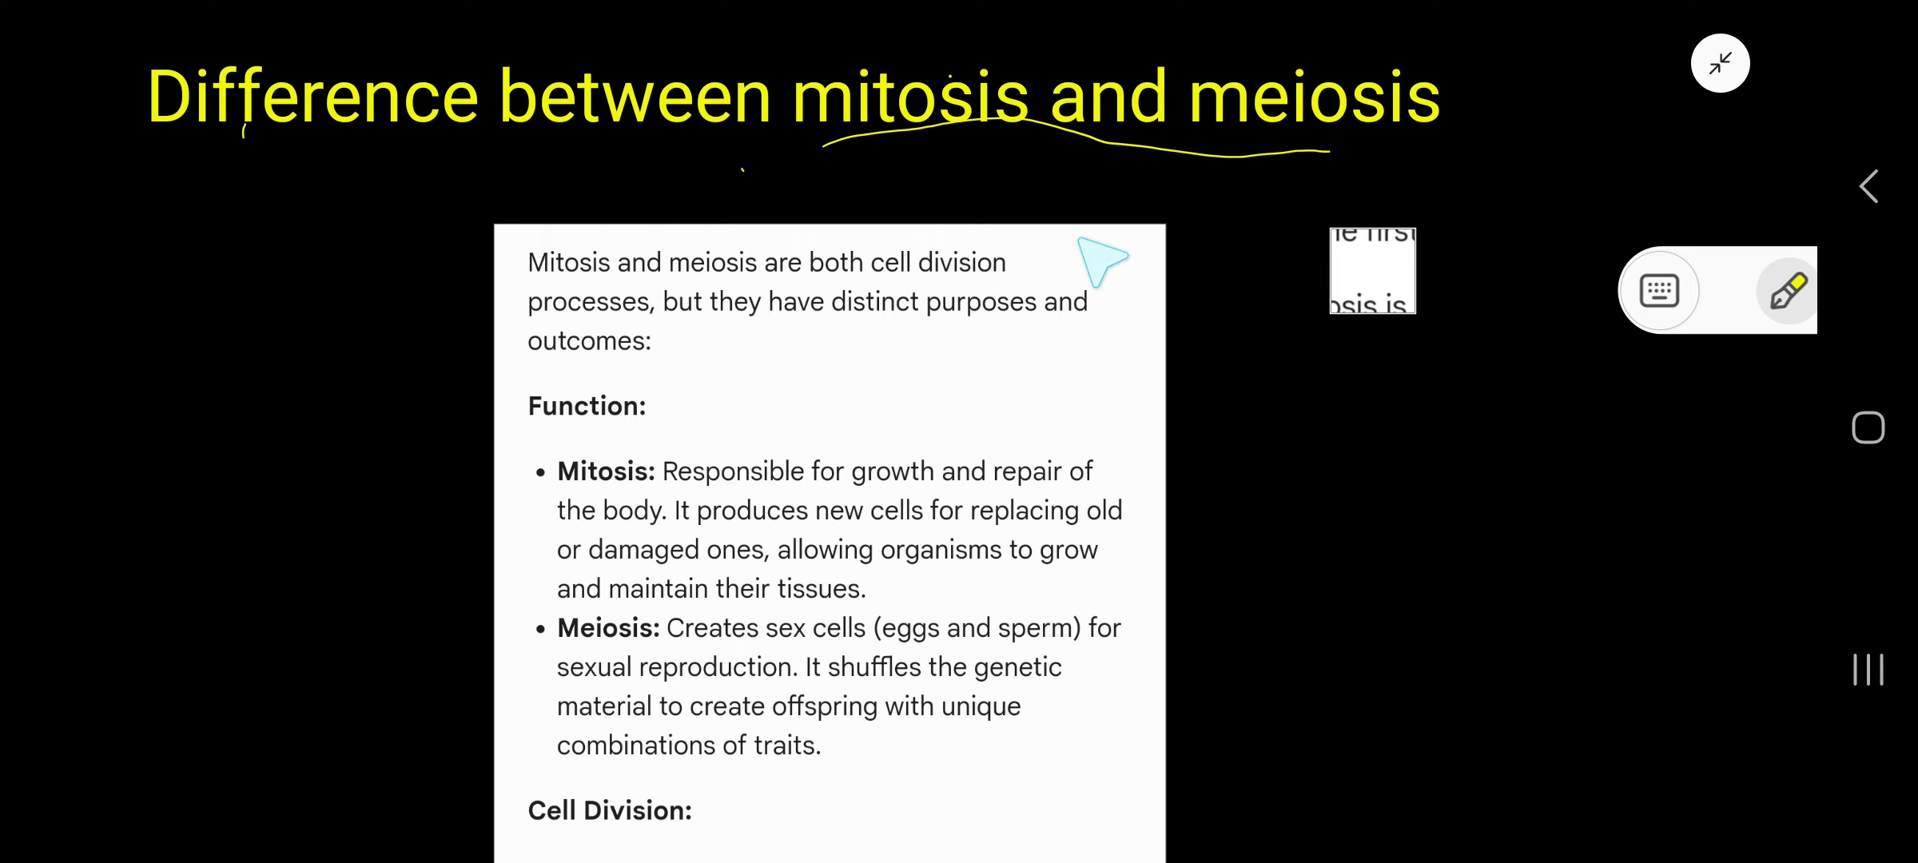
scroll(884, 479, "up", 5)
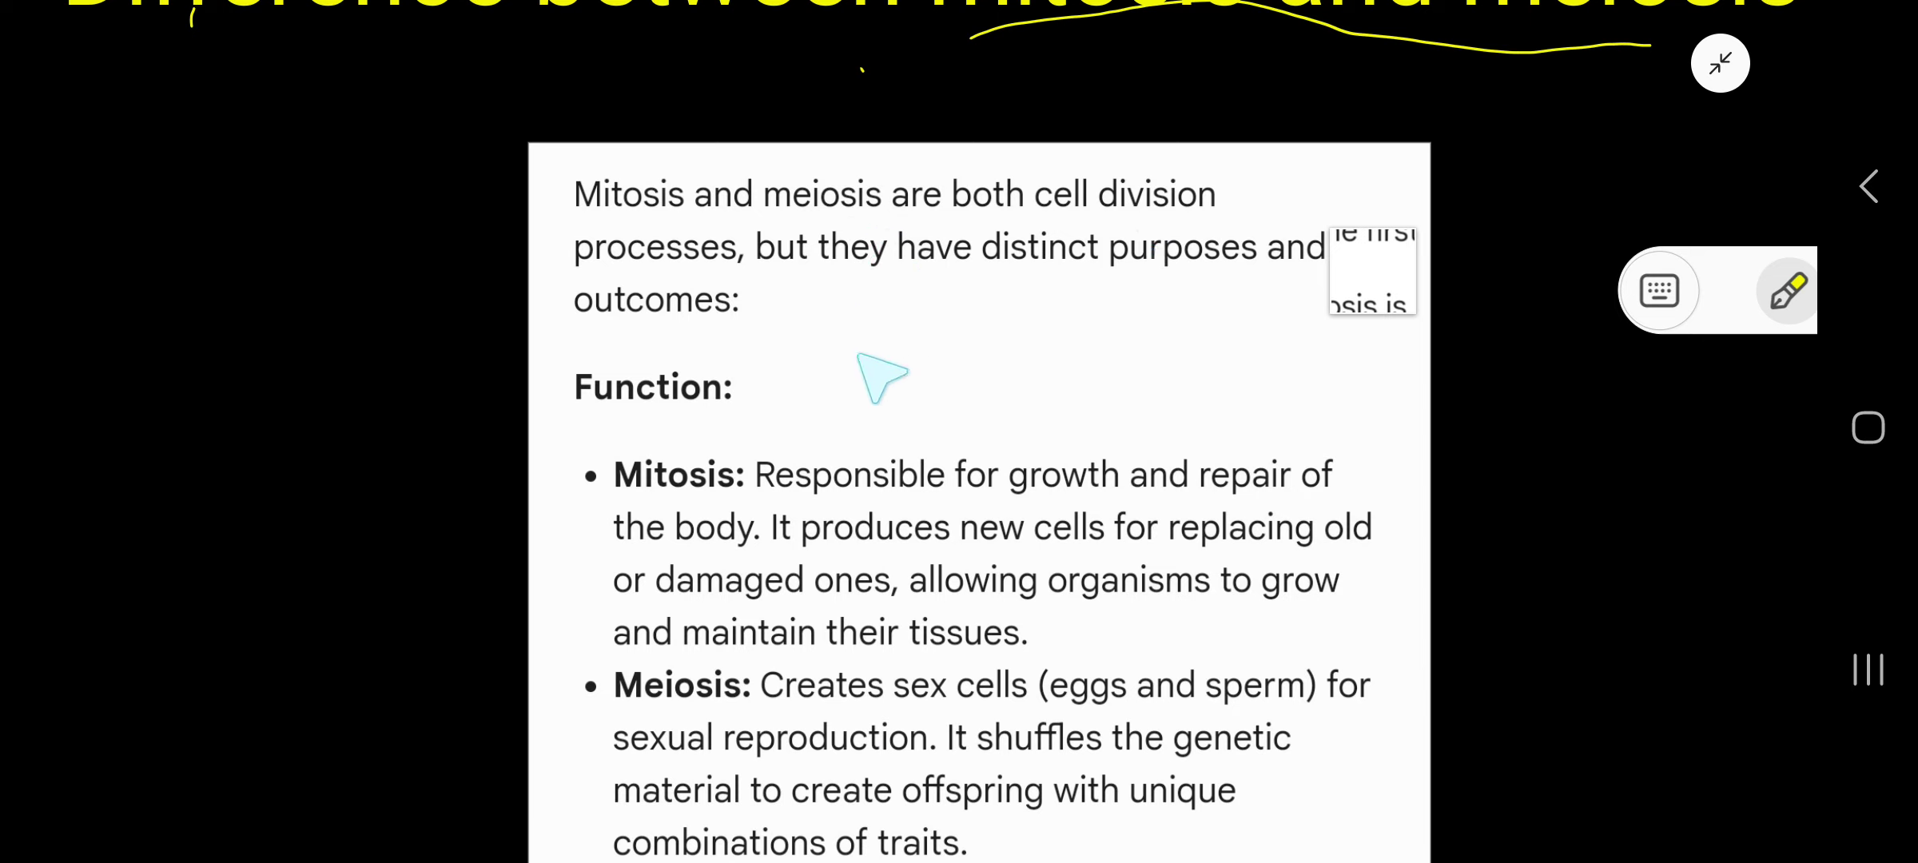
Move the small preview thumbnail onto the black space right of the mitosis card
left_click_drag(1372, 271, 1555, 392)
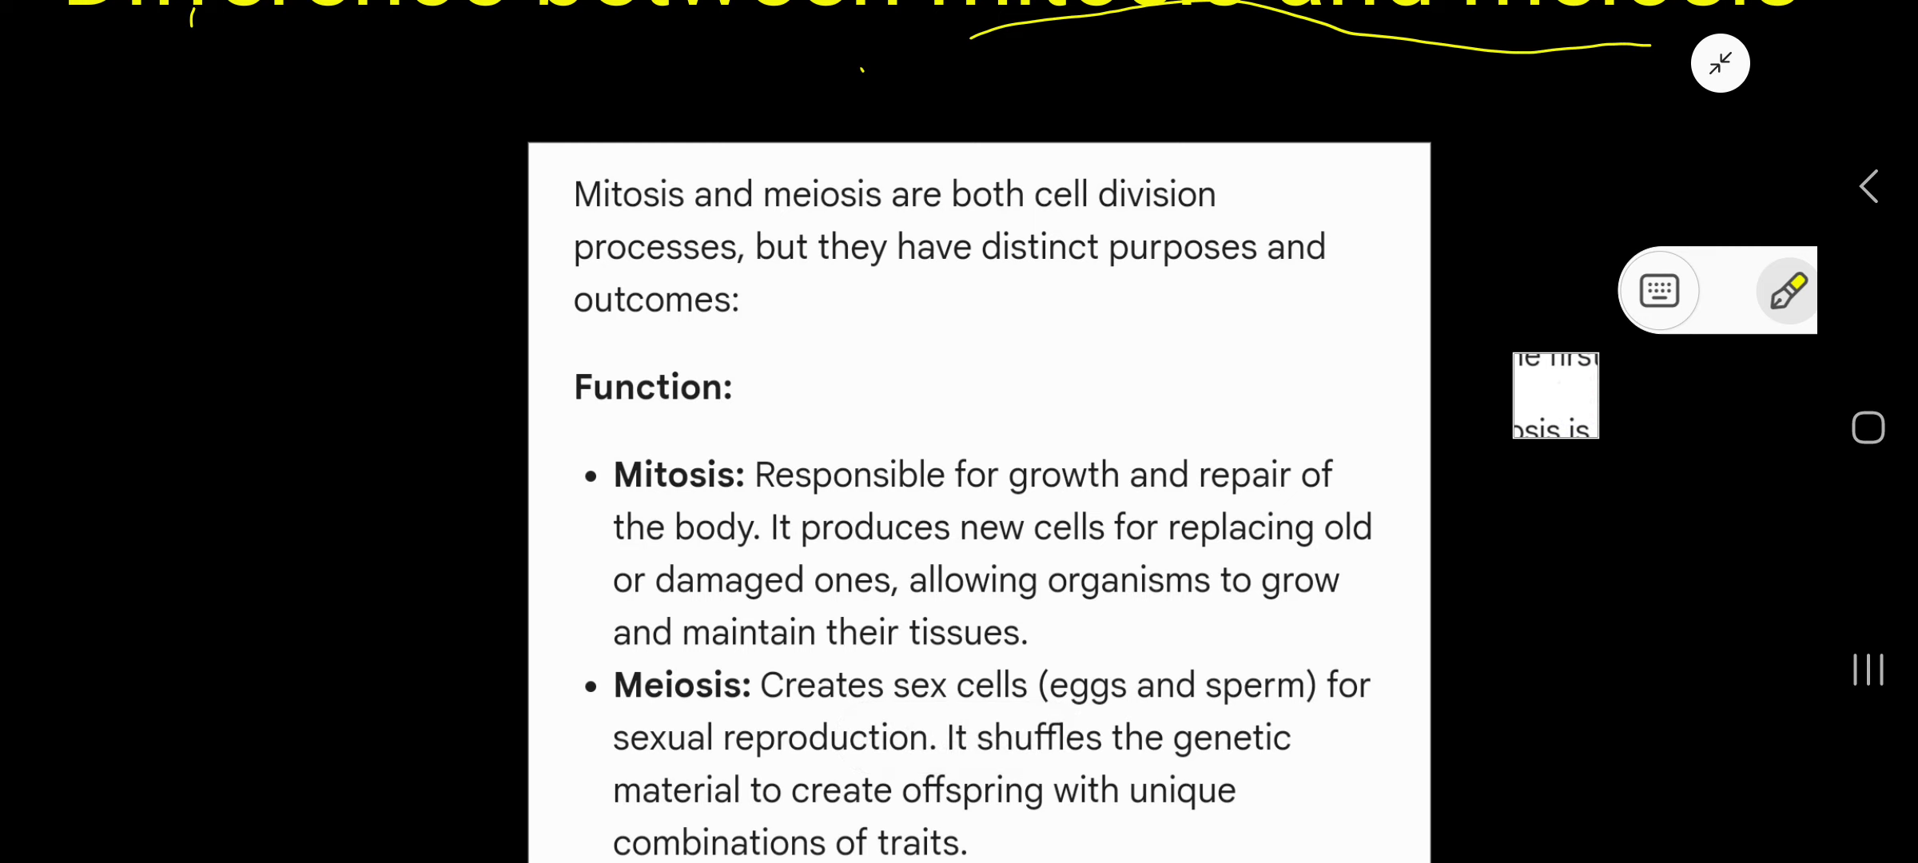
scroll(1275, 575, "down", 3)
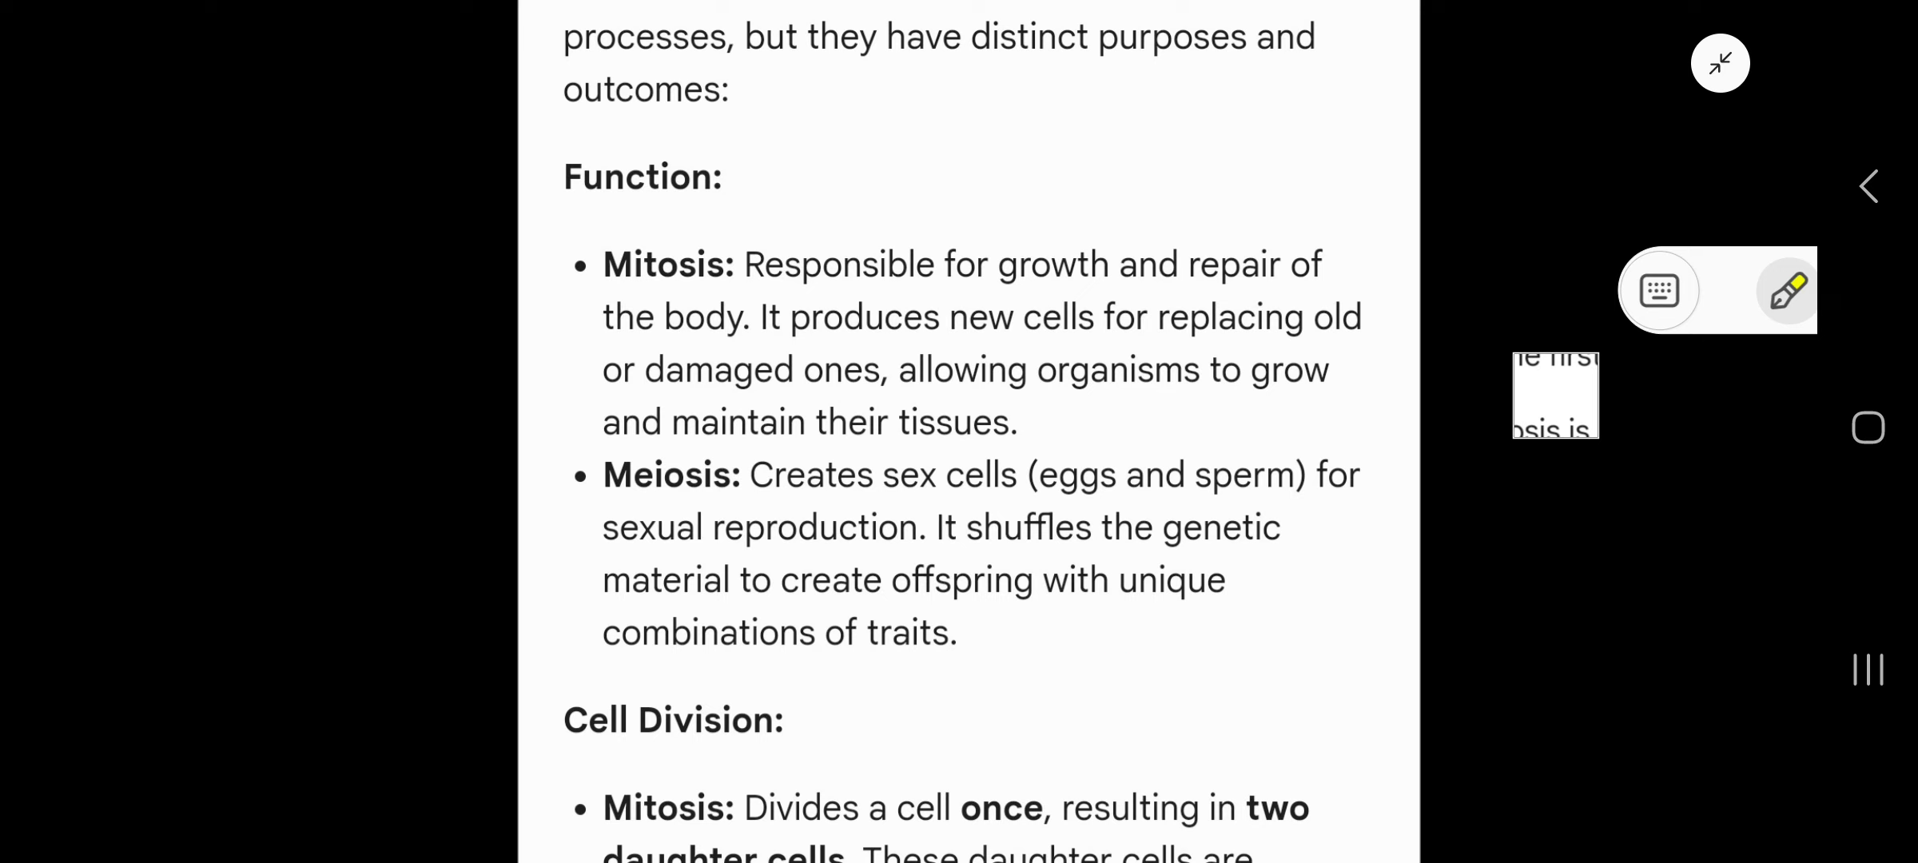
left_click_drag(1327, 509, 1297, 244)
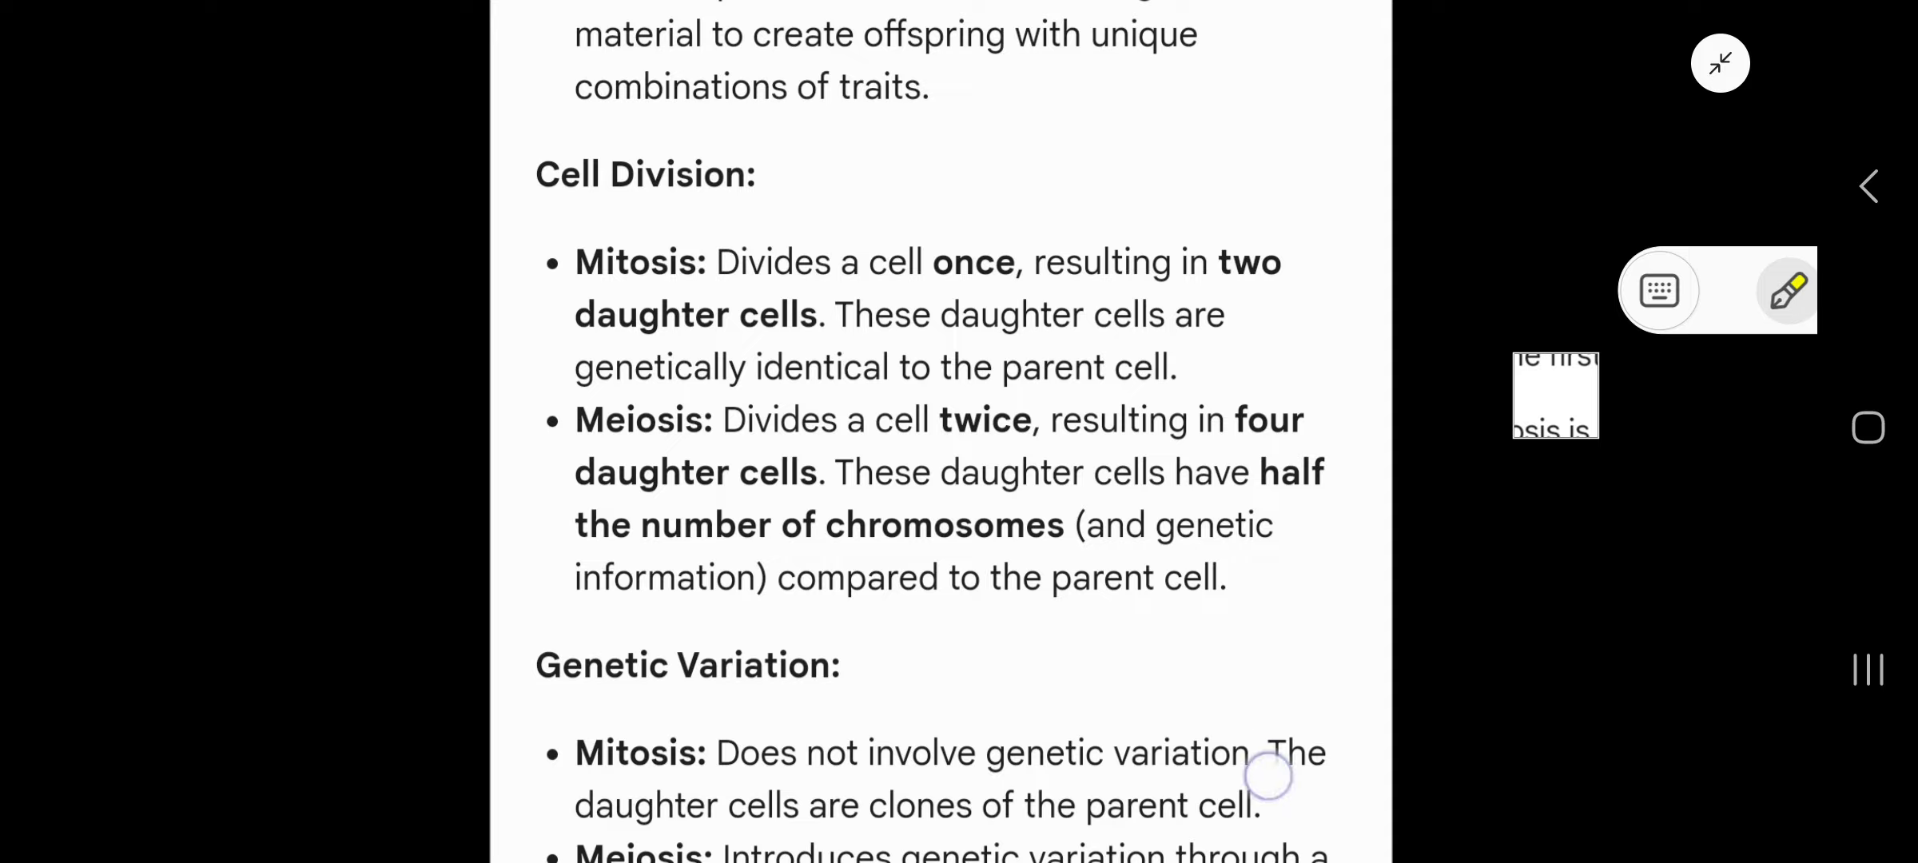
mouse_move(1265, 775)
left_mouse_down()
mouse_move(1284, 549)
mouse_move(1237, 230)
left_mouse_up()
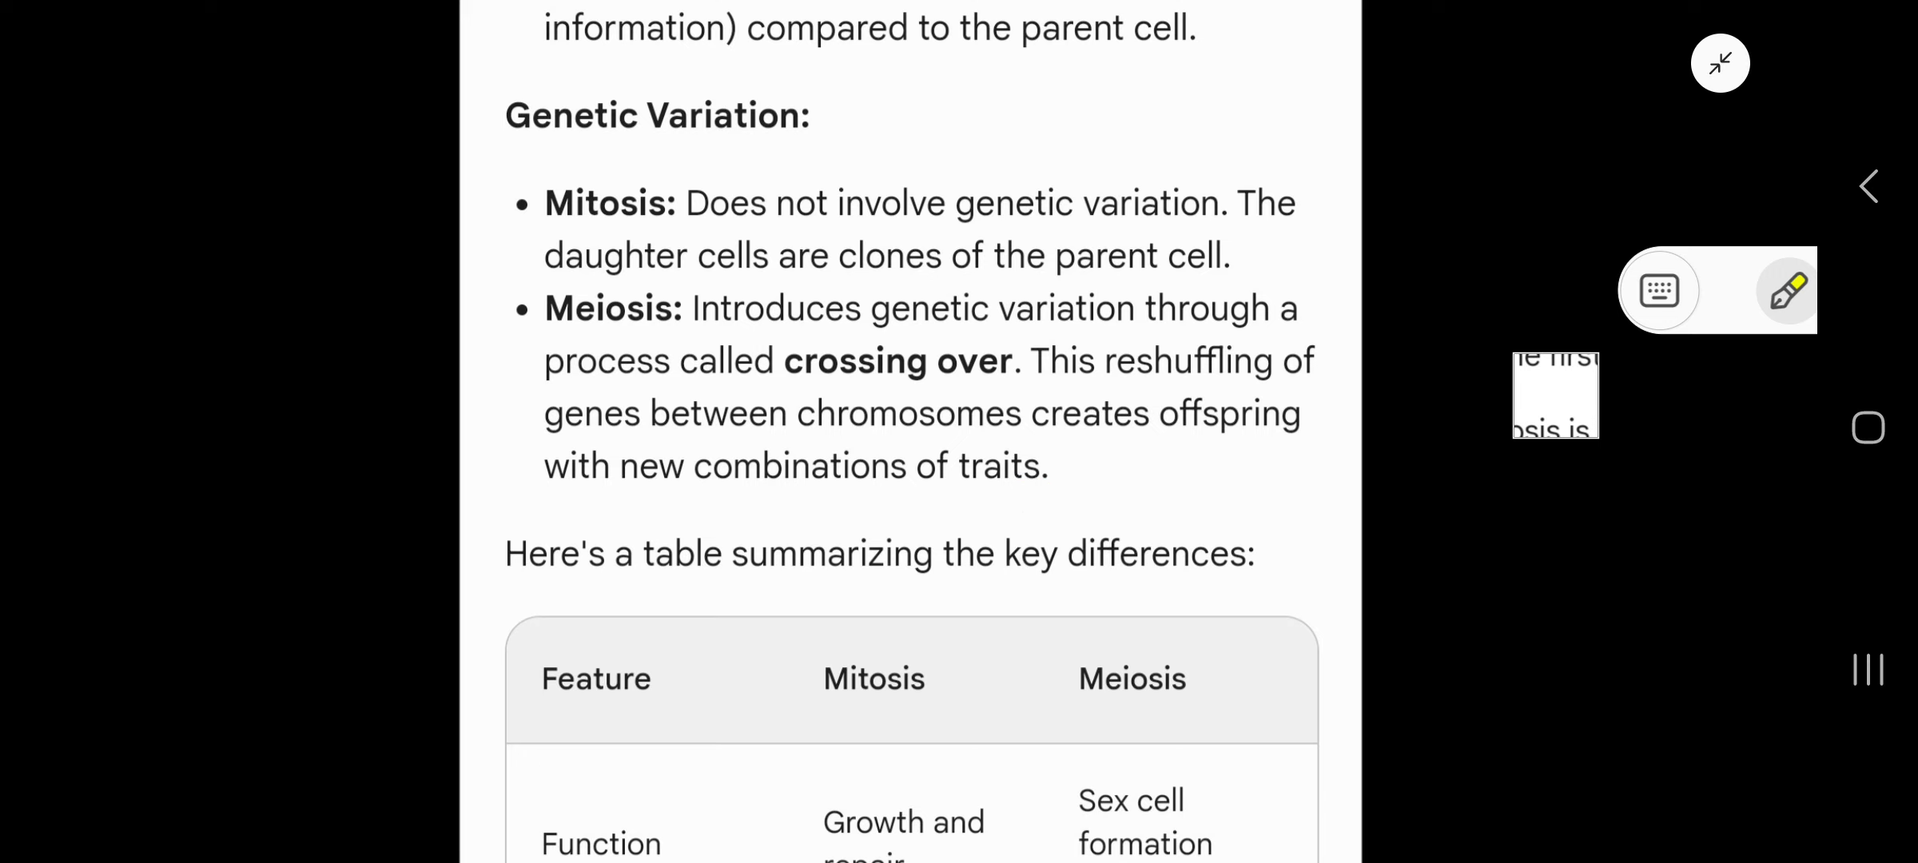
scroll(912, 450, "down", 3)
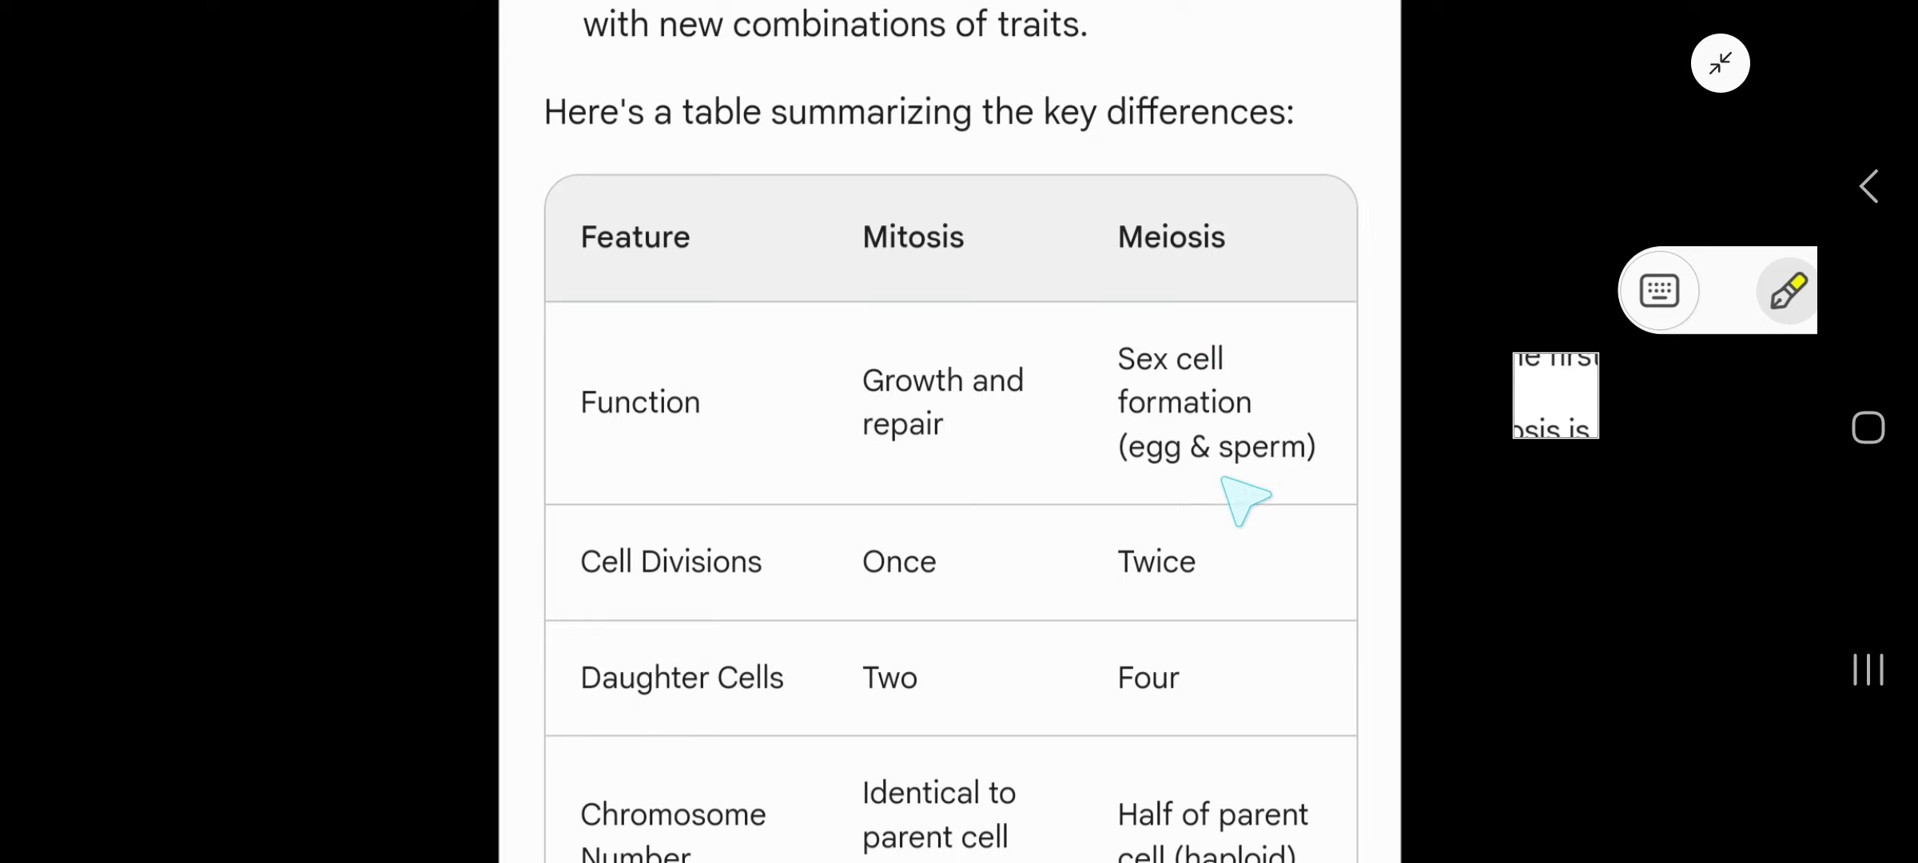
scroll(1284, 441, "down", 3)
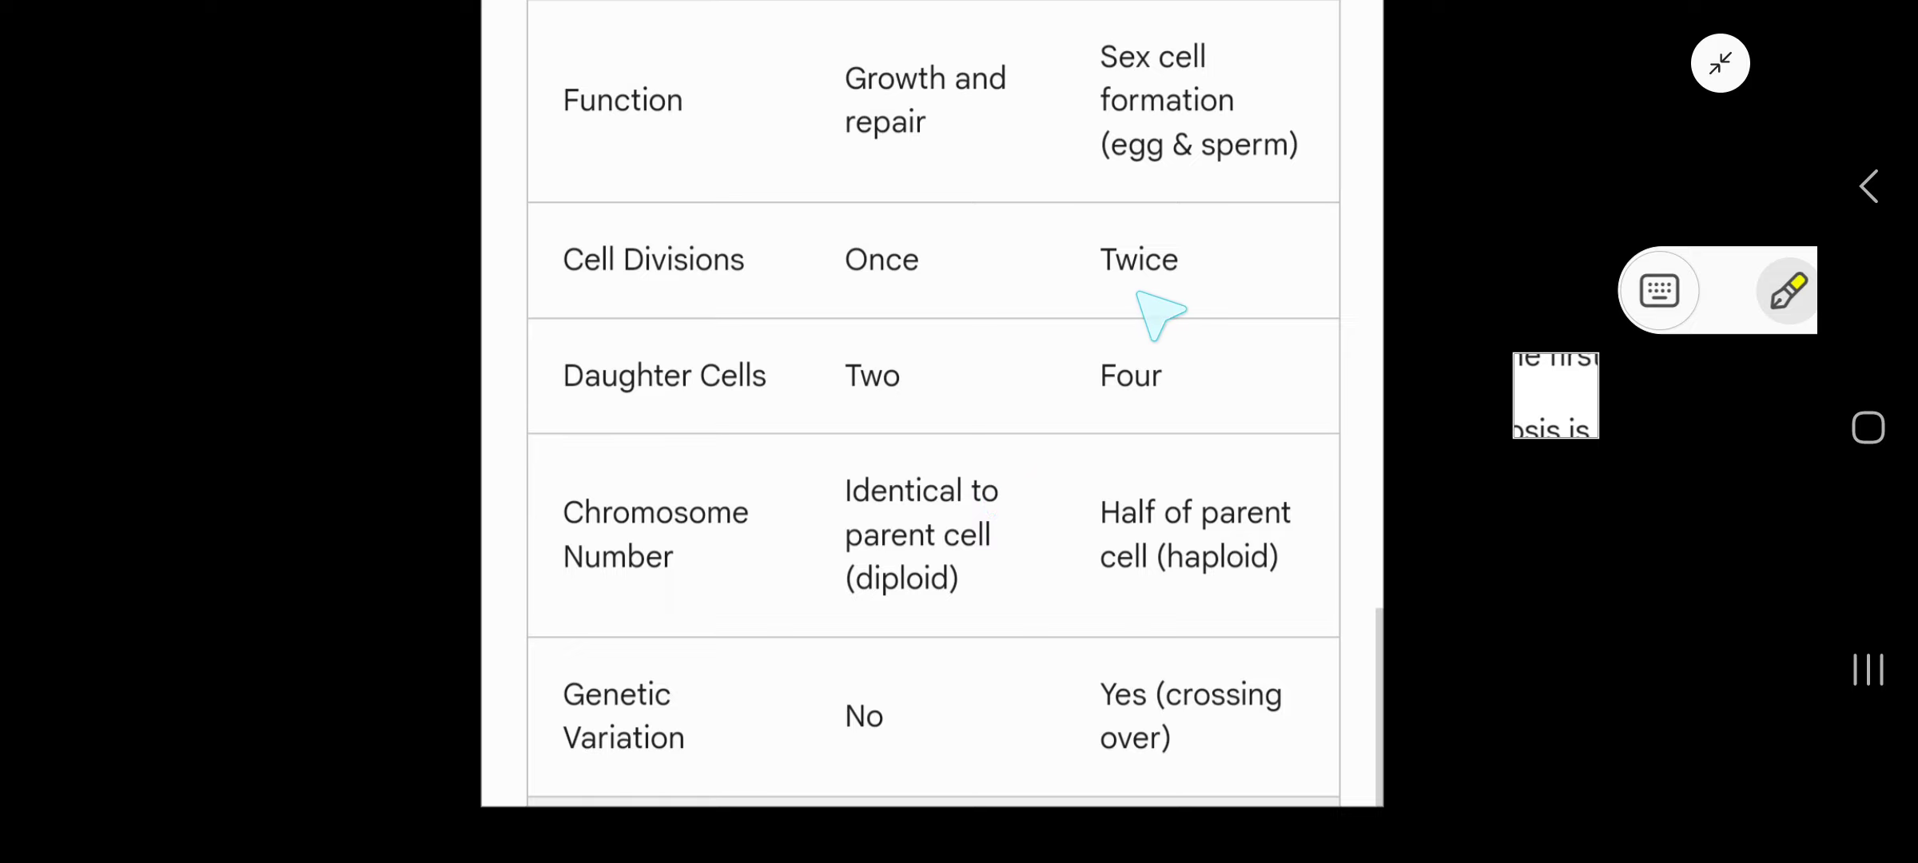
scroll(1229, 604, "up", 3)
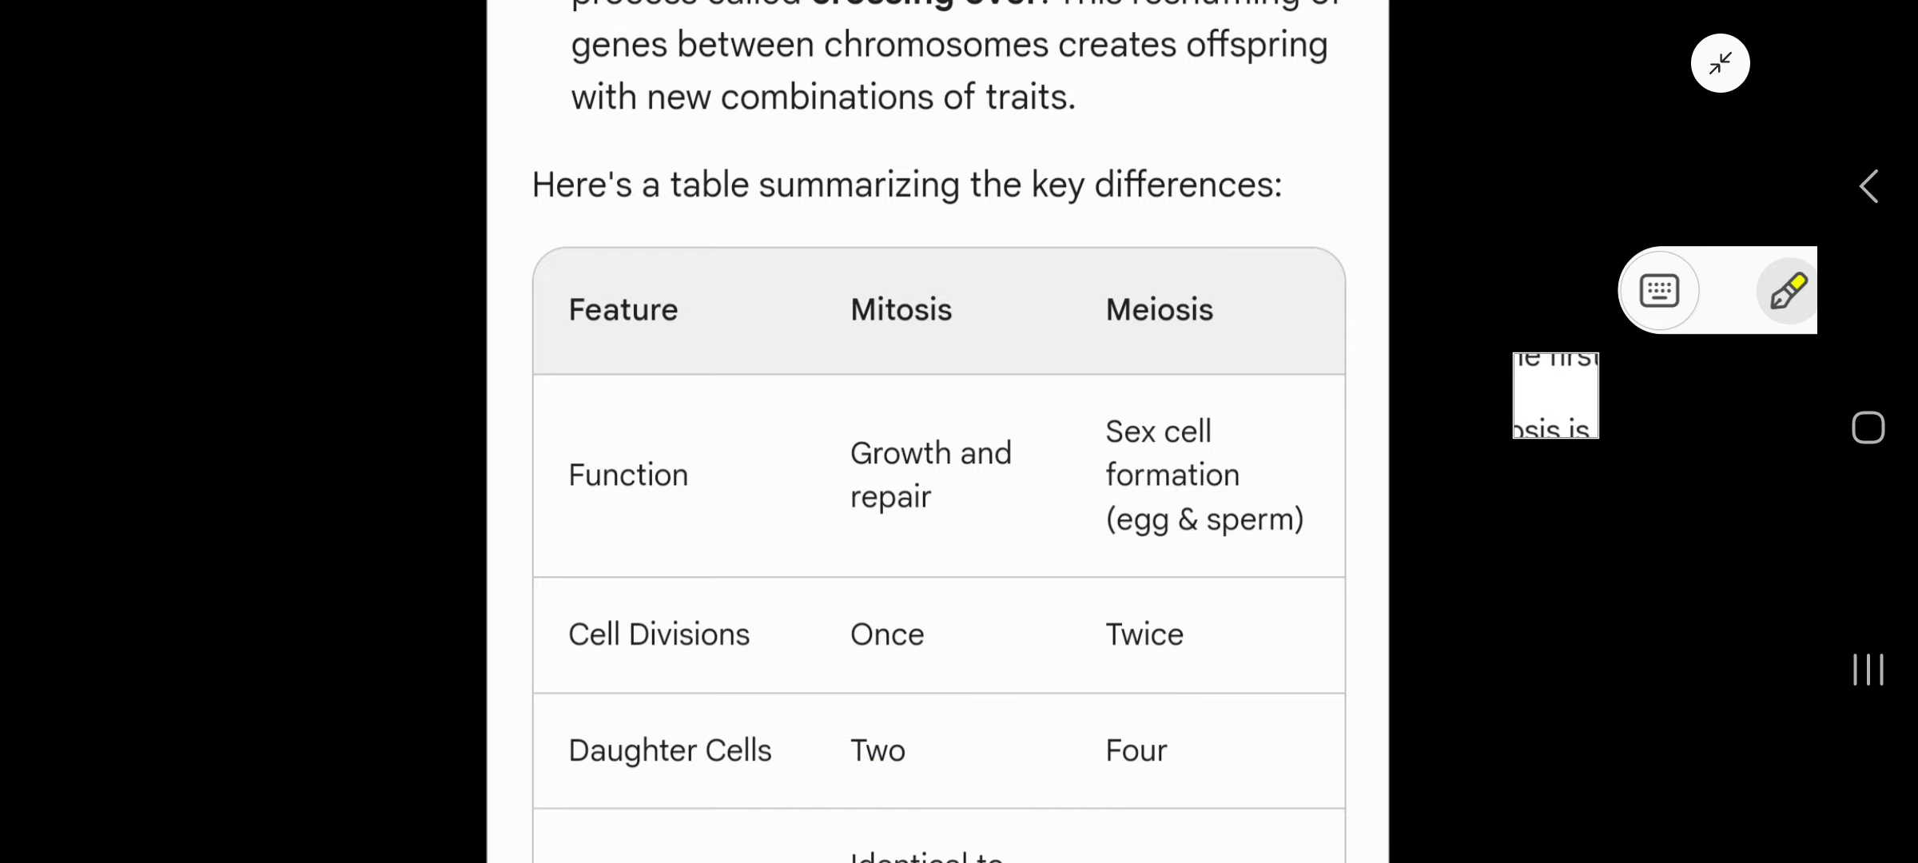
scroll(1284, 618, "down", 3)
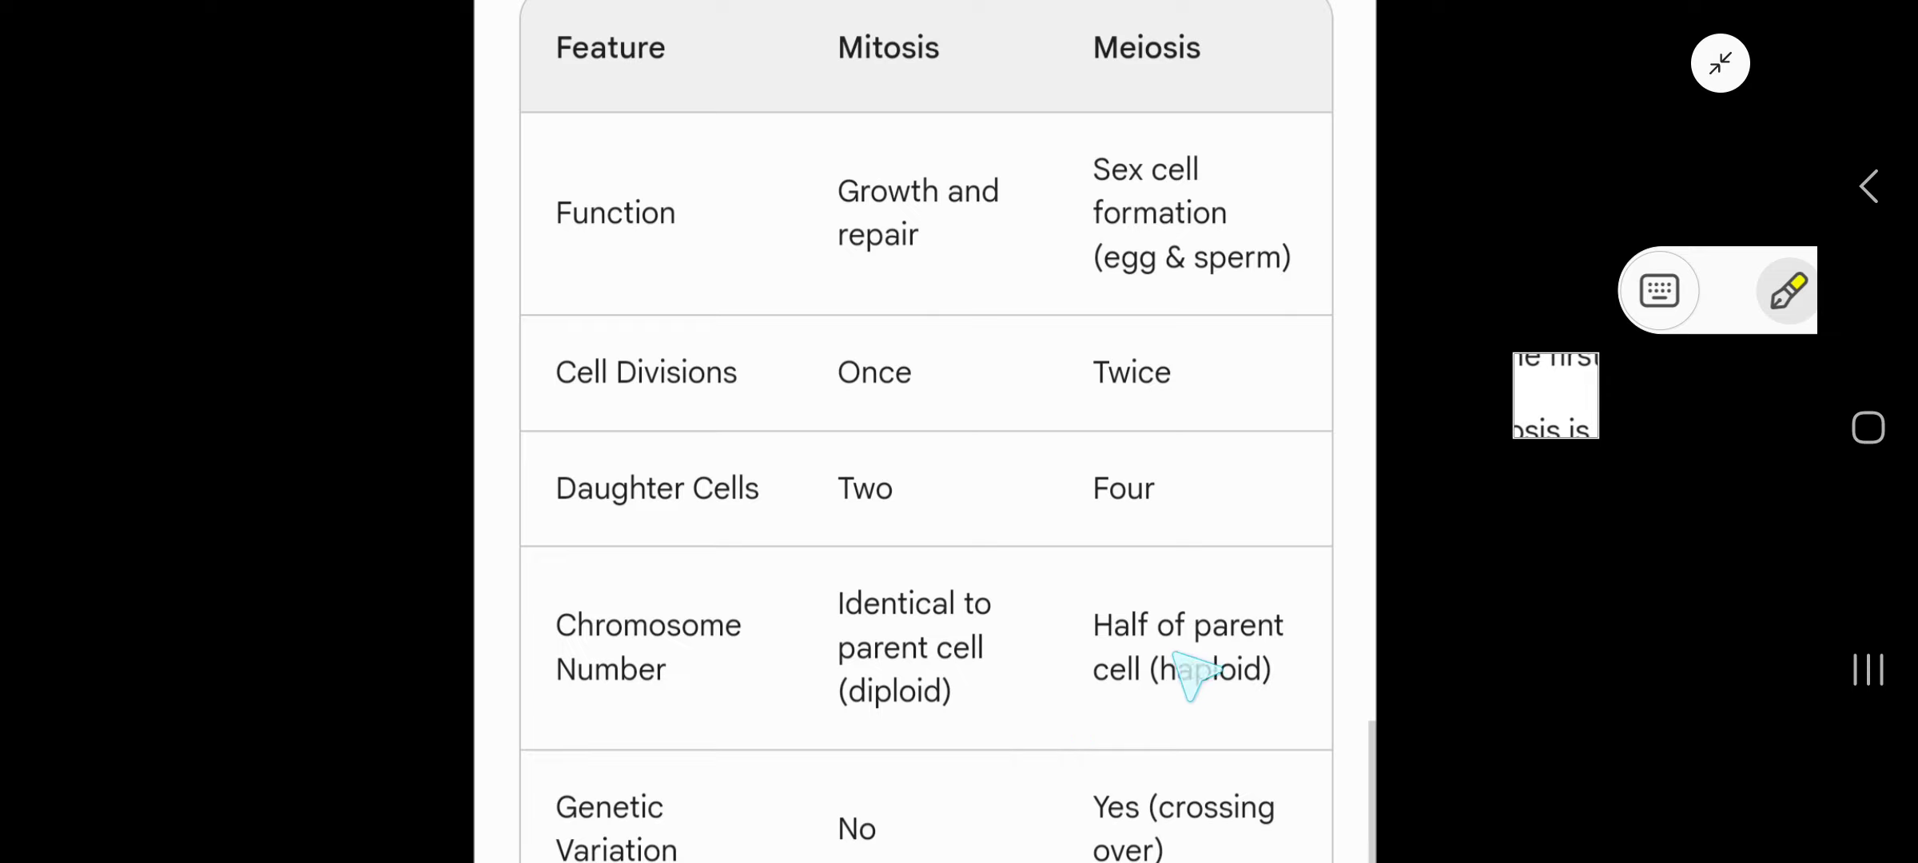
mouse_move(1243, 618)
left_mouse_down()
mouse_move(1273, 685)
mouse_move(1229, 549)
left_mouse_up()
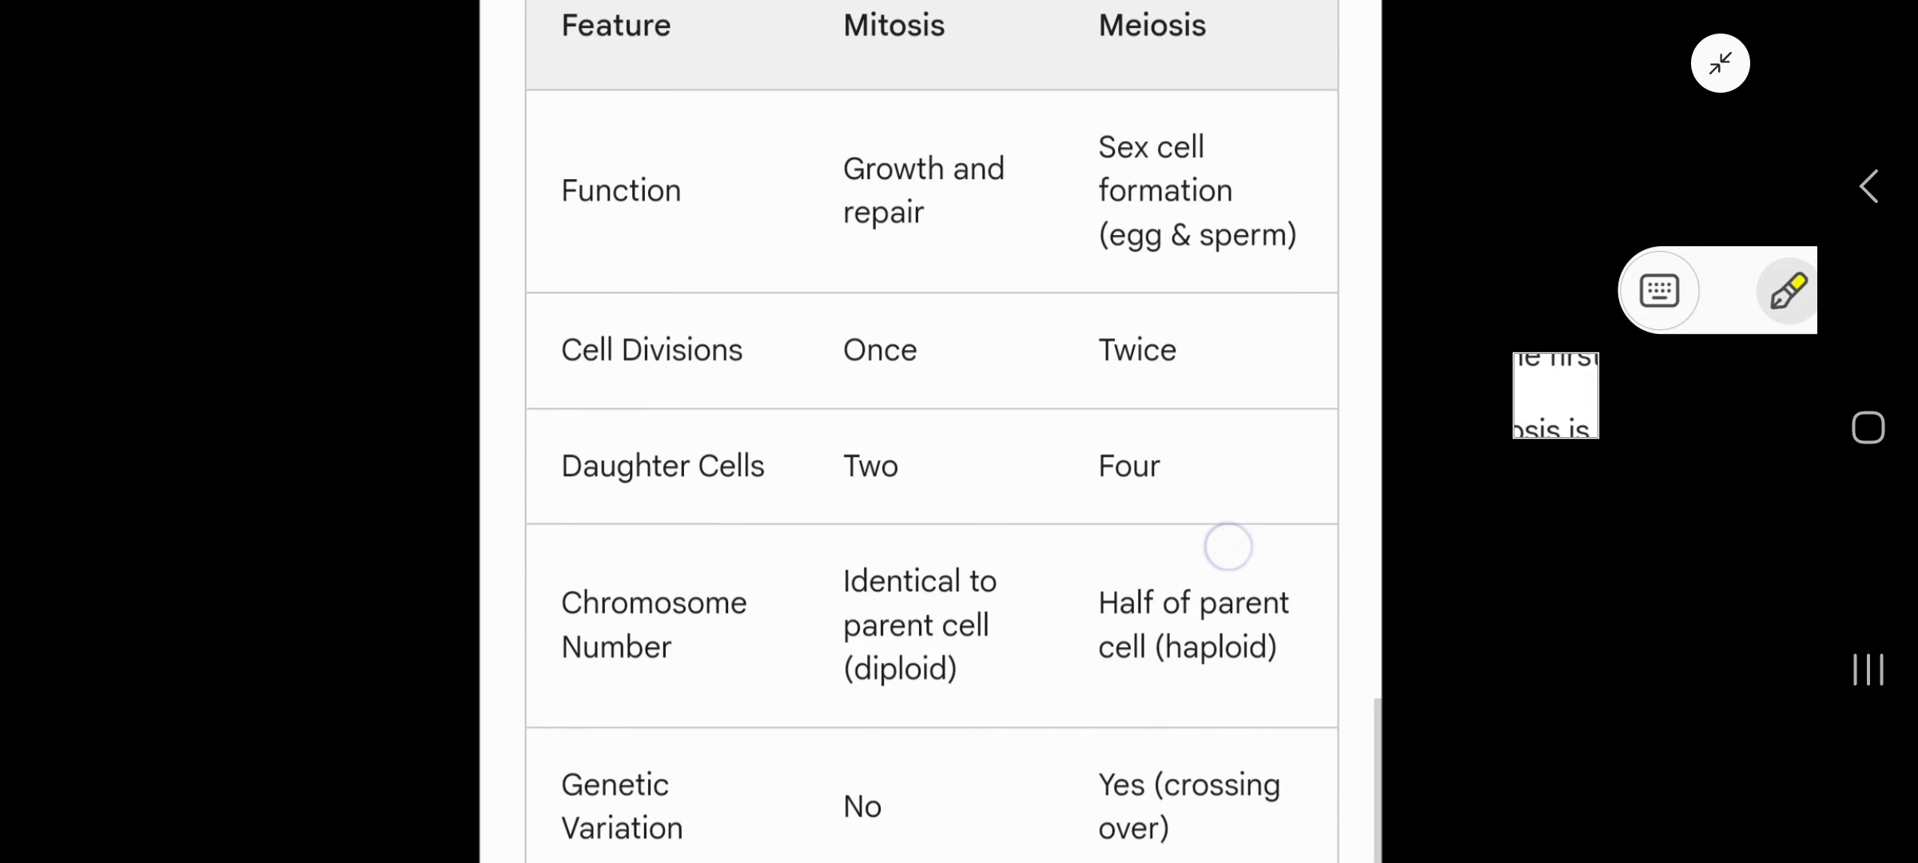
Draw yellow strokes: a line down Mitosis, a mark above No, a tick on Yes
mouse_move(974, 29)
left_mouse_down()
mouse_move(997, 355)
mouse_move(952, 697)
left_mouse_up()
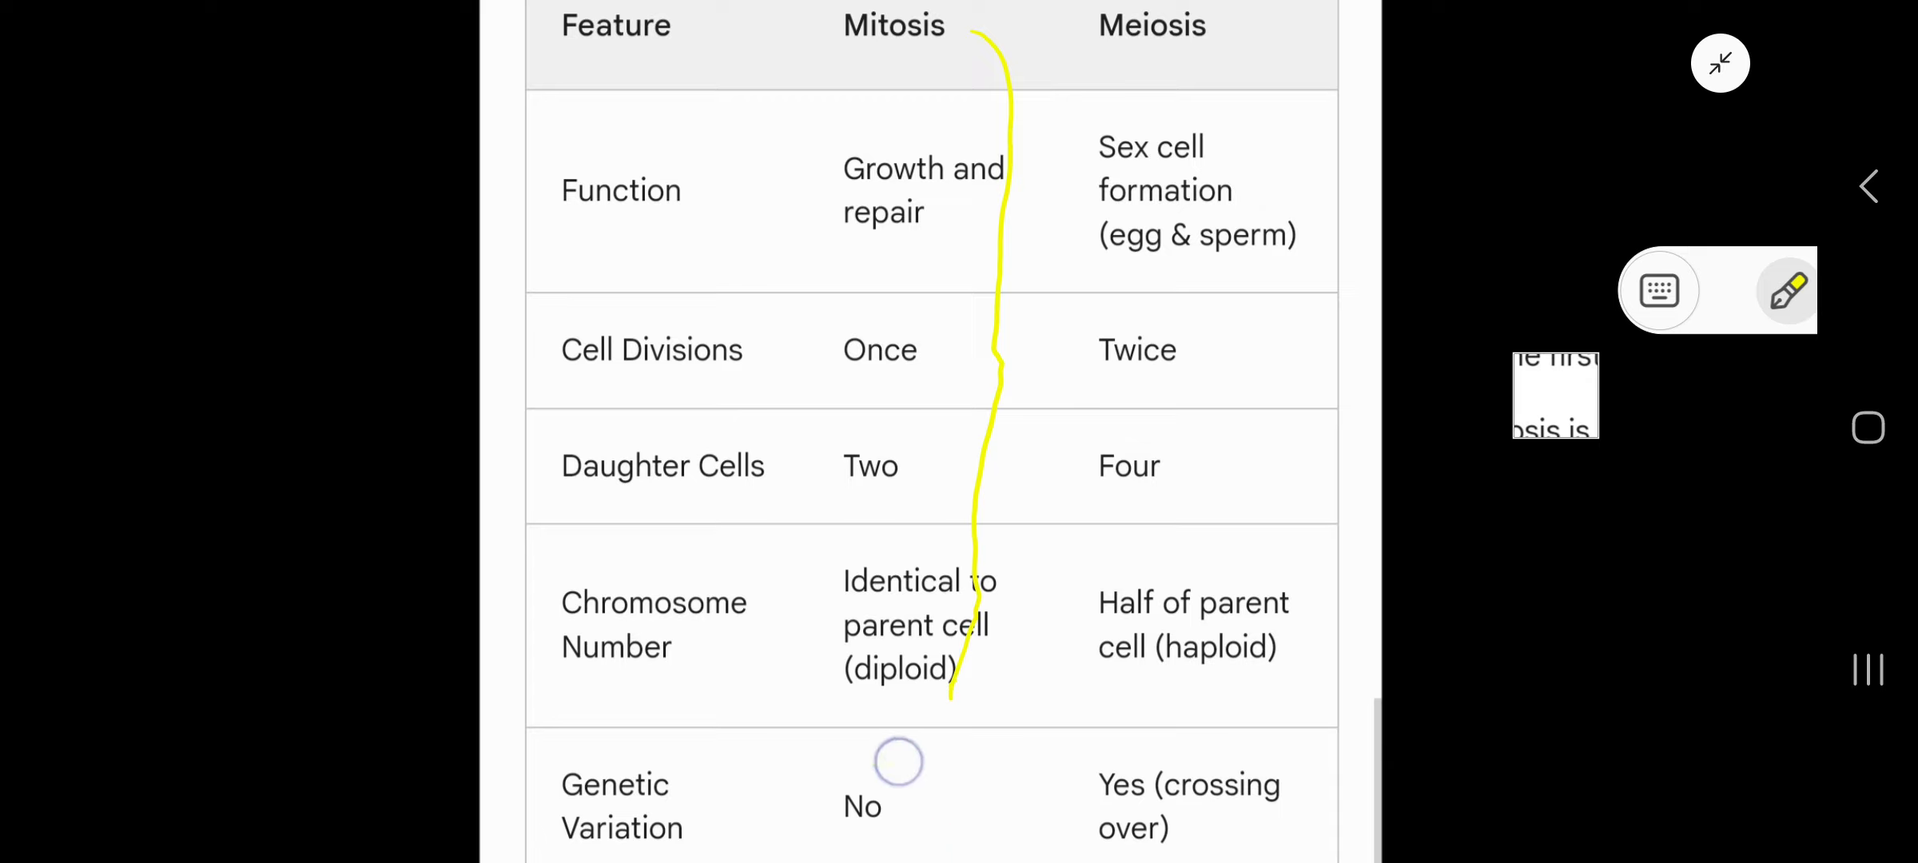
left_click_drag(899, 764, 954, 739)
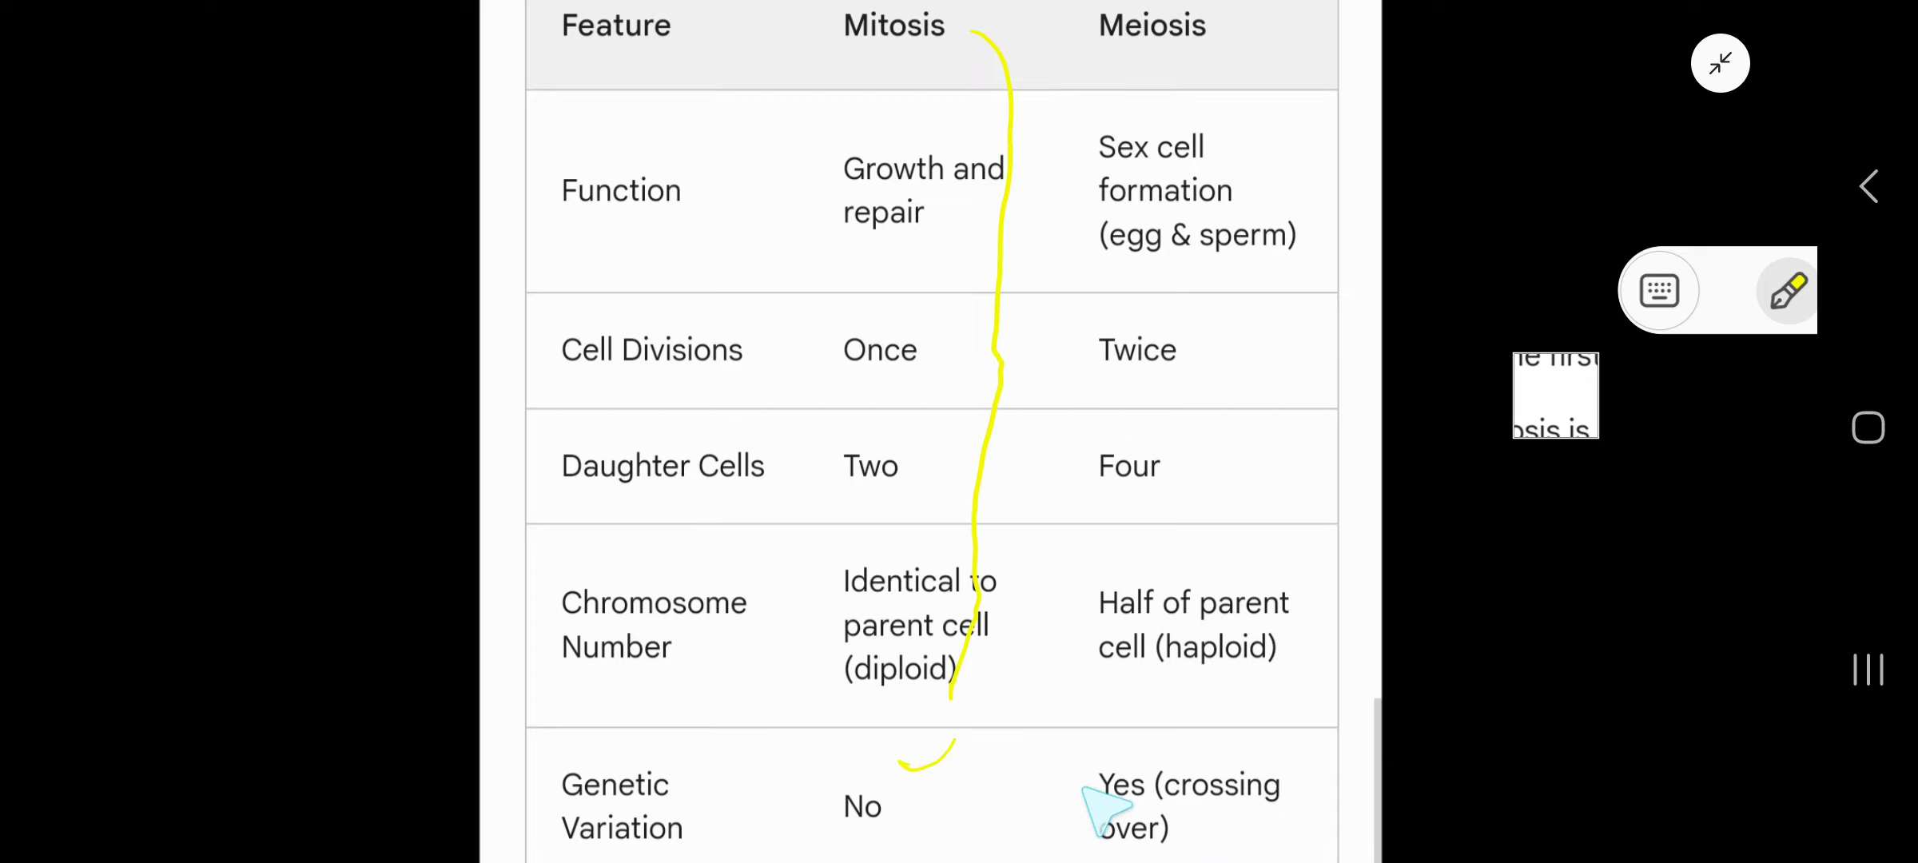
left_click_drag(1102, 780, 1149, 698)
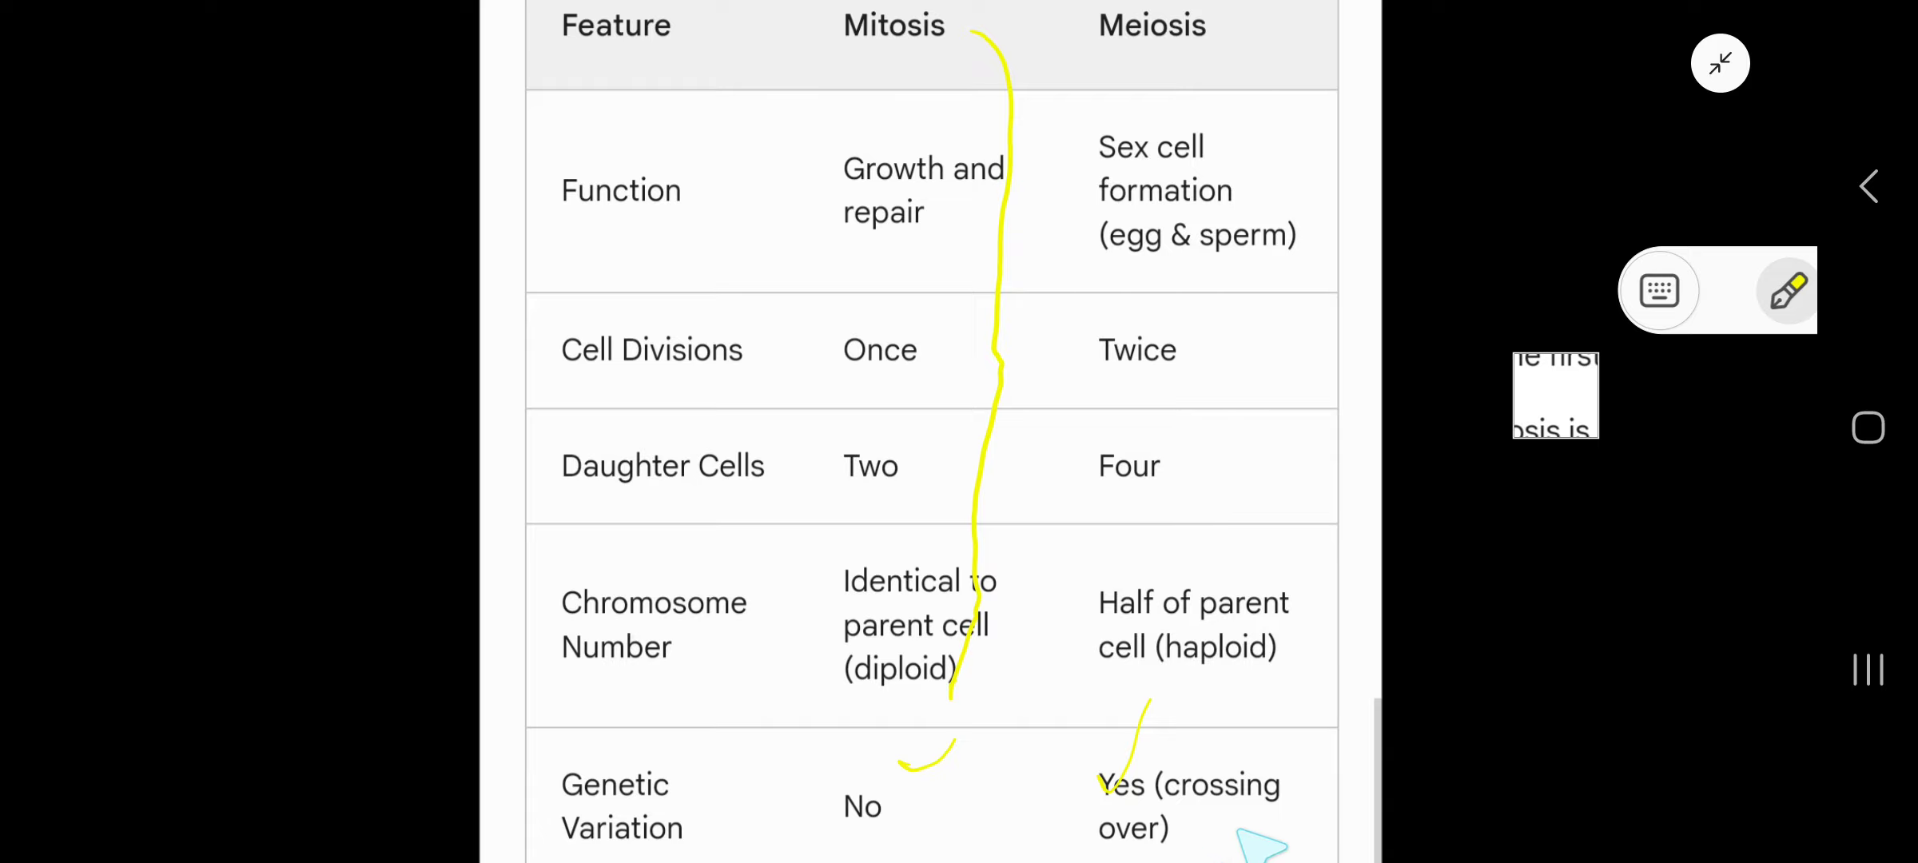
mouse_move(1266, 630)
left_mouse_down()
mouse_move(1271, 316)
mouse_move(1231, 799)
left_mouse_up()
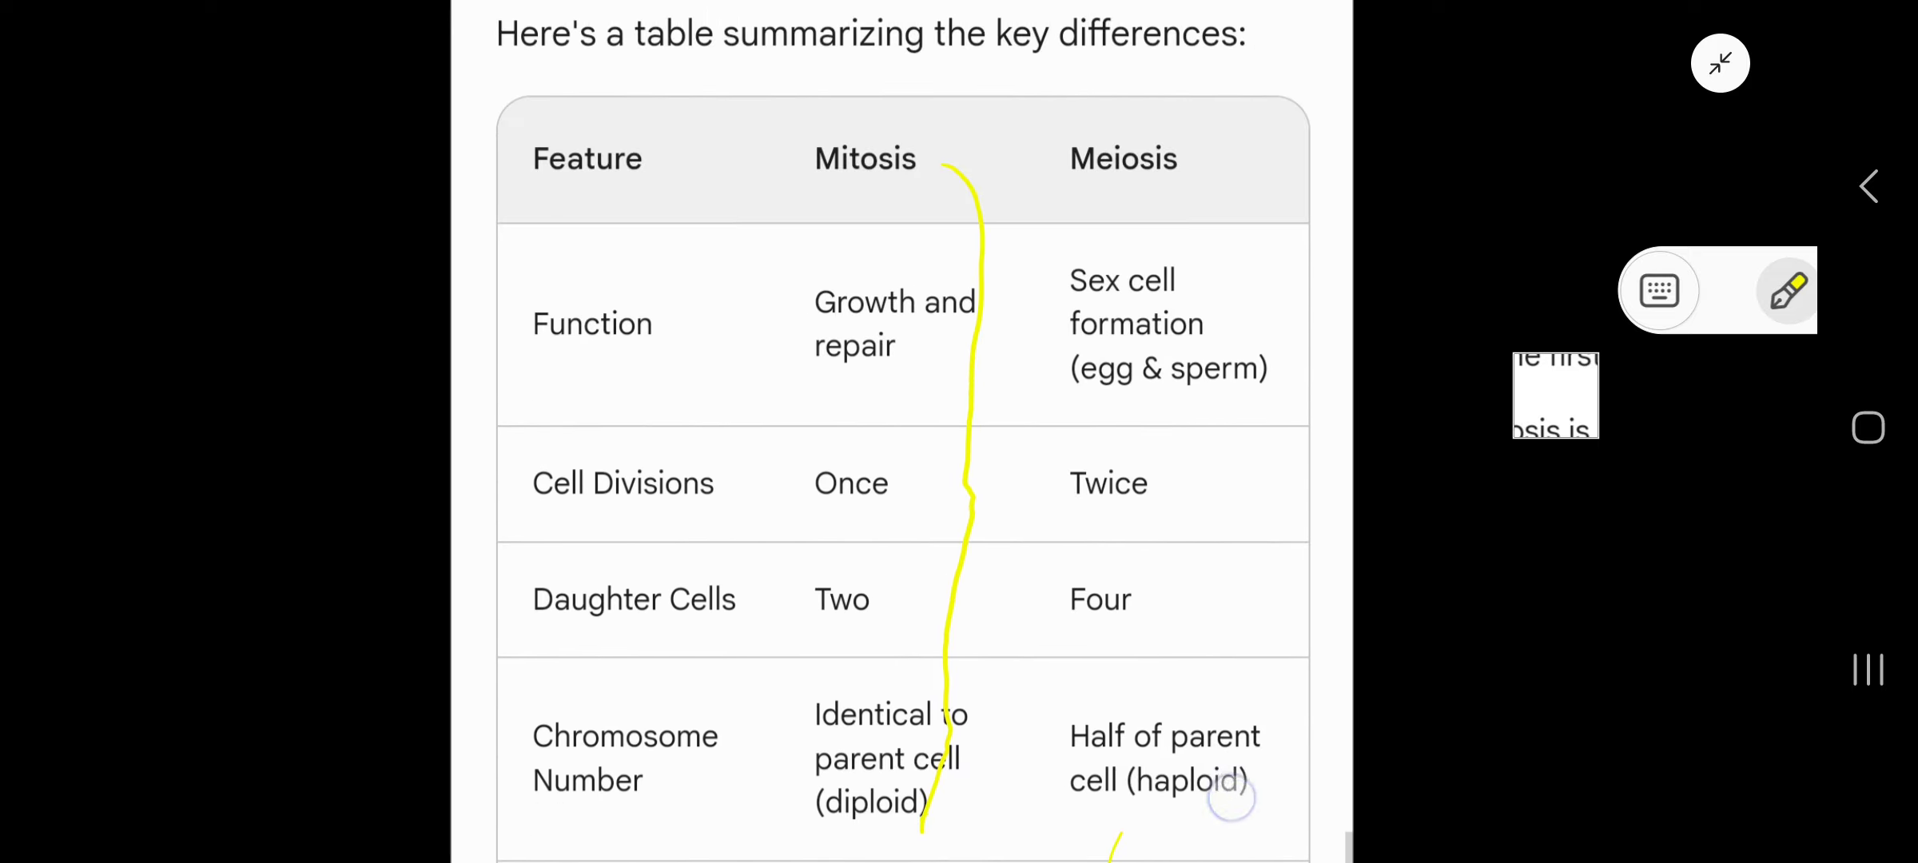
left_click_drag(1688, 147, 1604, 167)
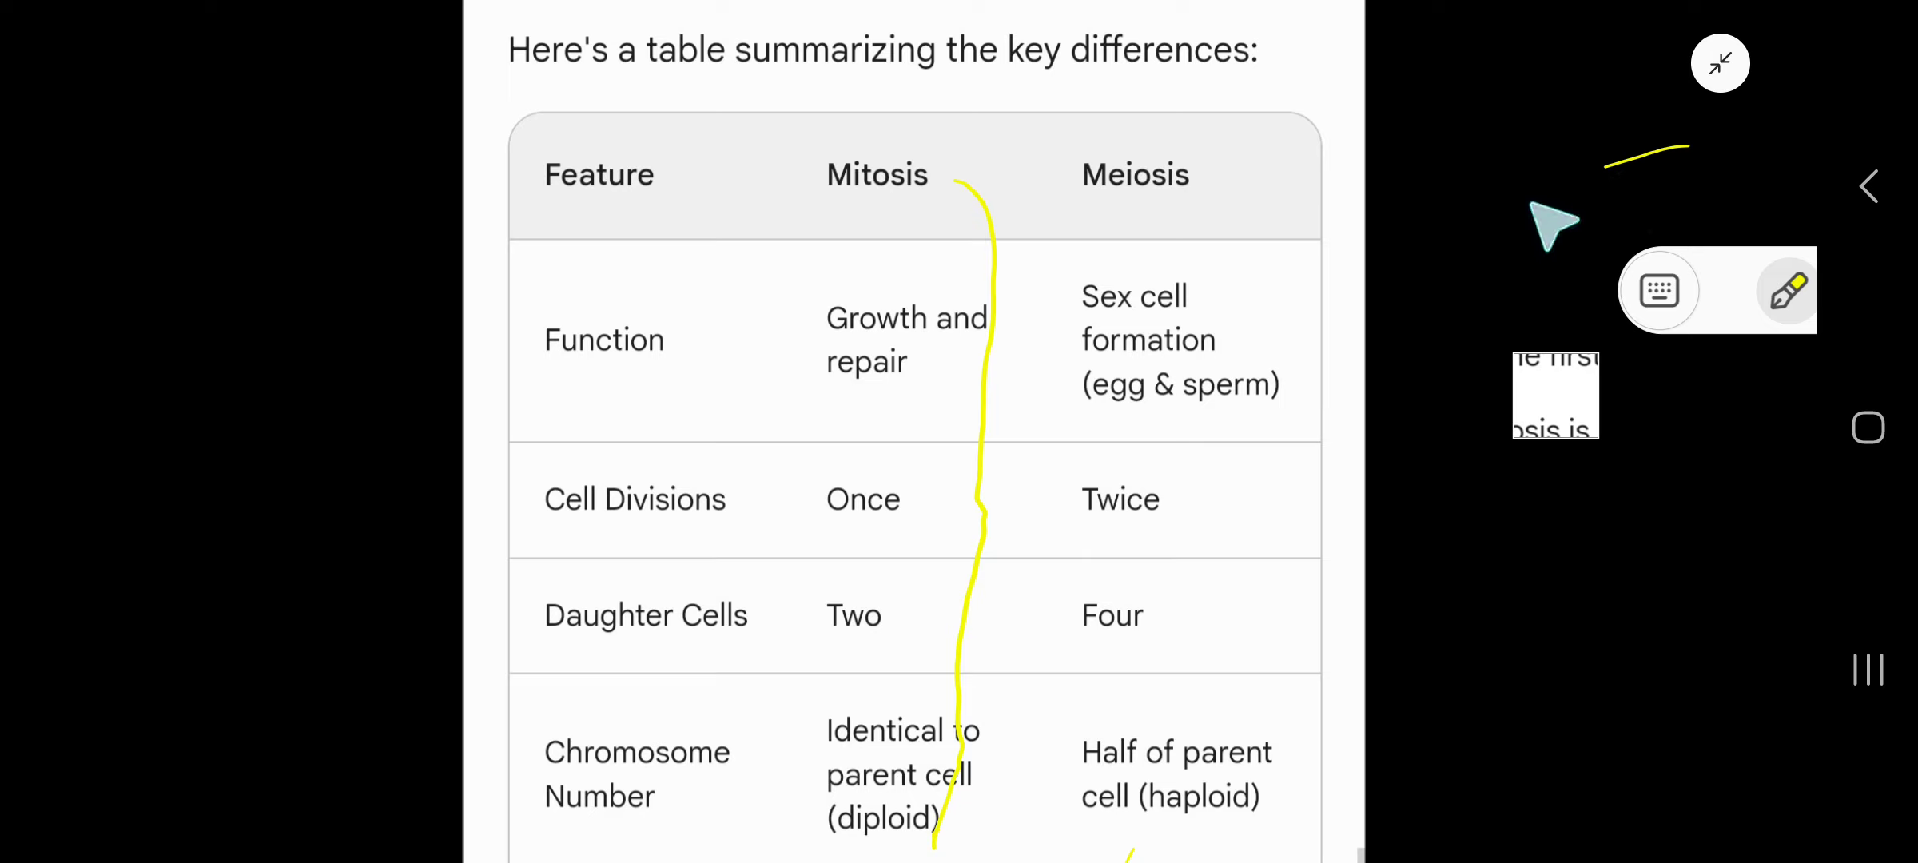